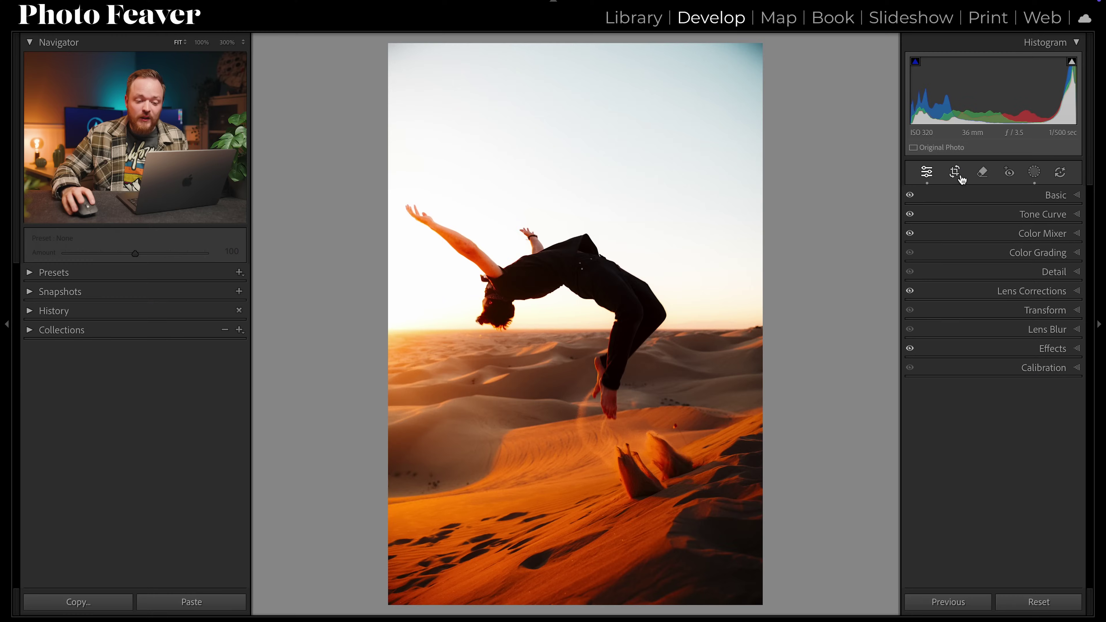
# - Tighten the desert backflip crop from the top-right corner at original proportions and reposition the jumper
pyautogui.press('r')
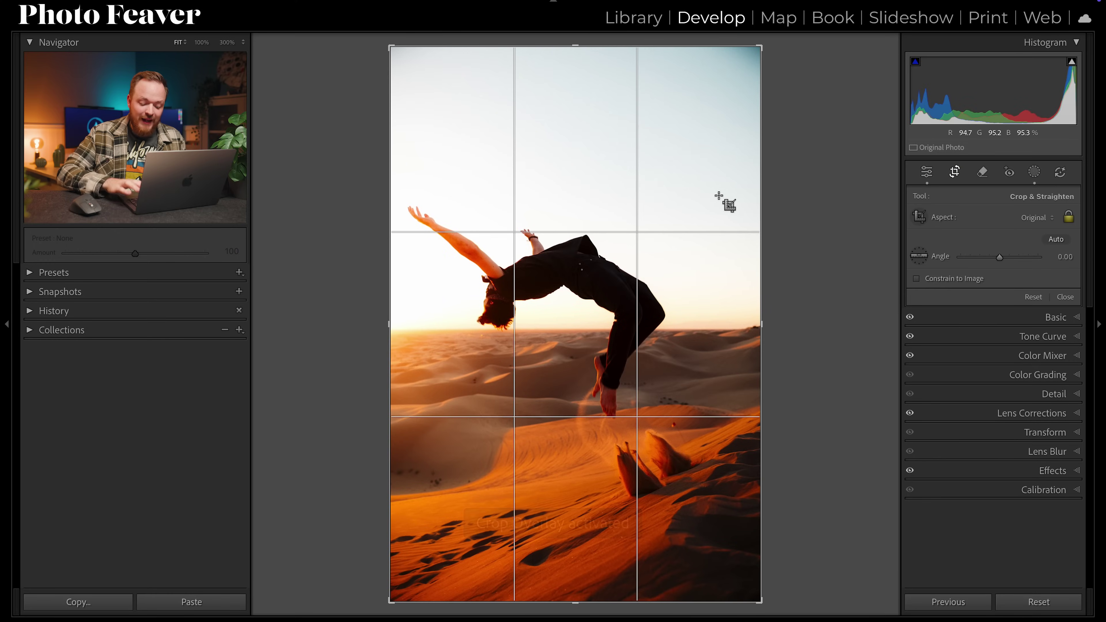
pyautogui.press('l')
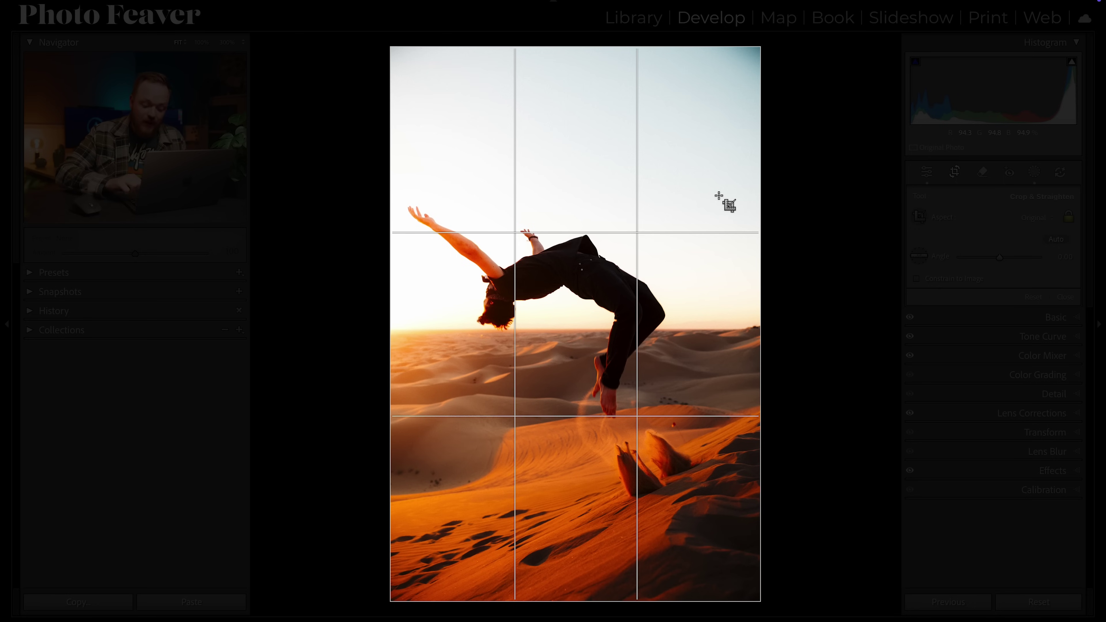
pyautogui.press('l')
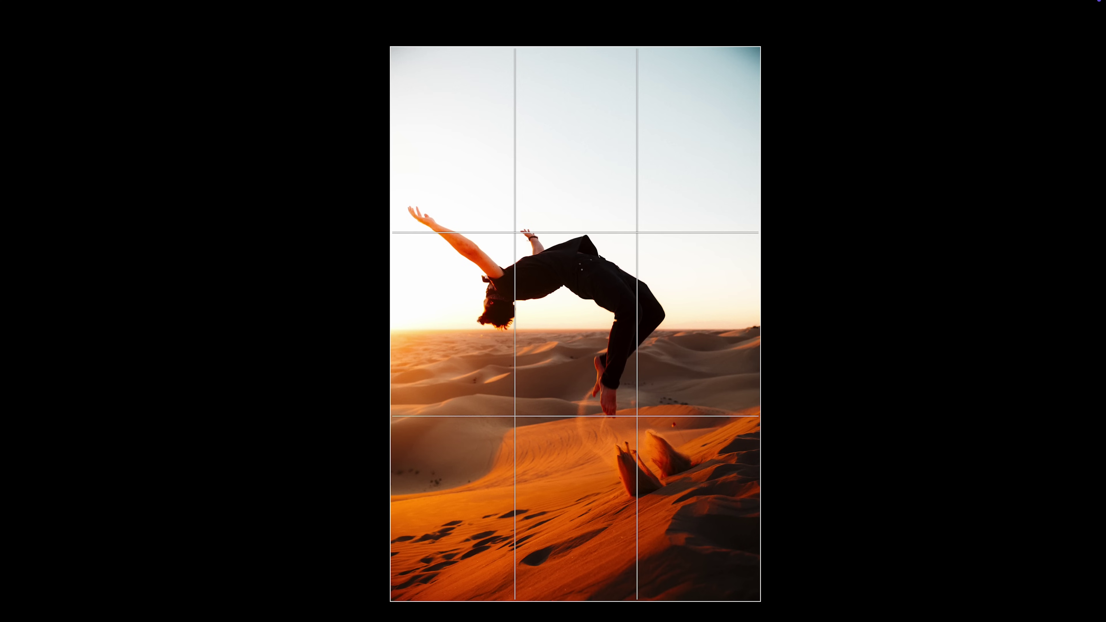
pyautogui.moveTo(767, 42); pyautogui.dragTo(748, 47)
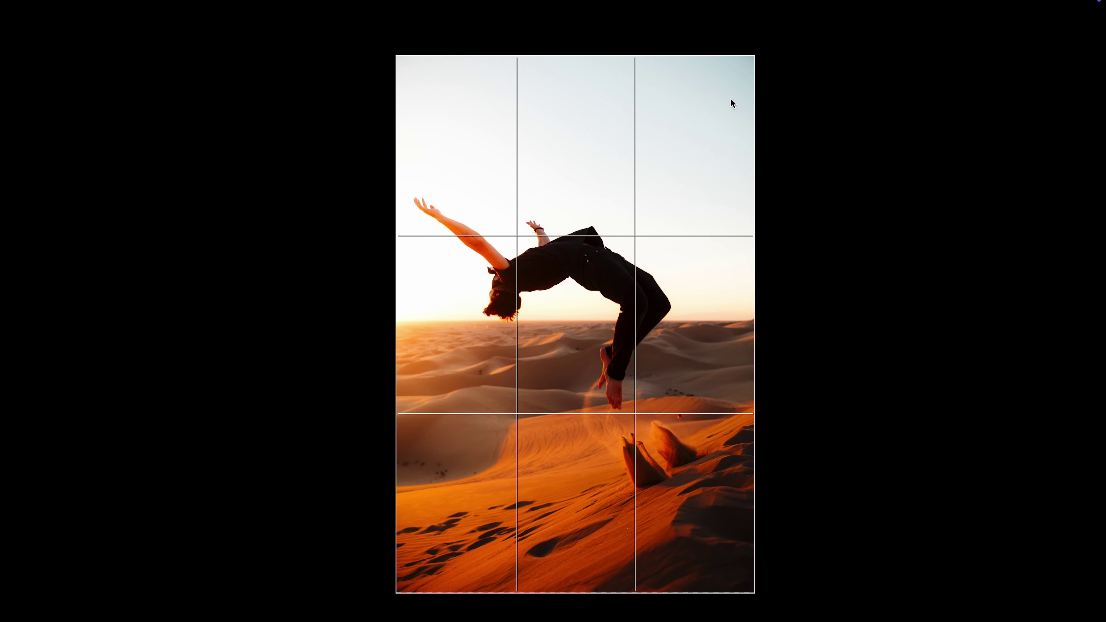
pyautogui.moveTo(731, 101); pyautogui.dragTo(710, 126)
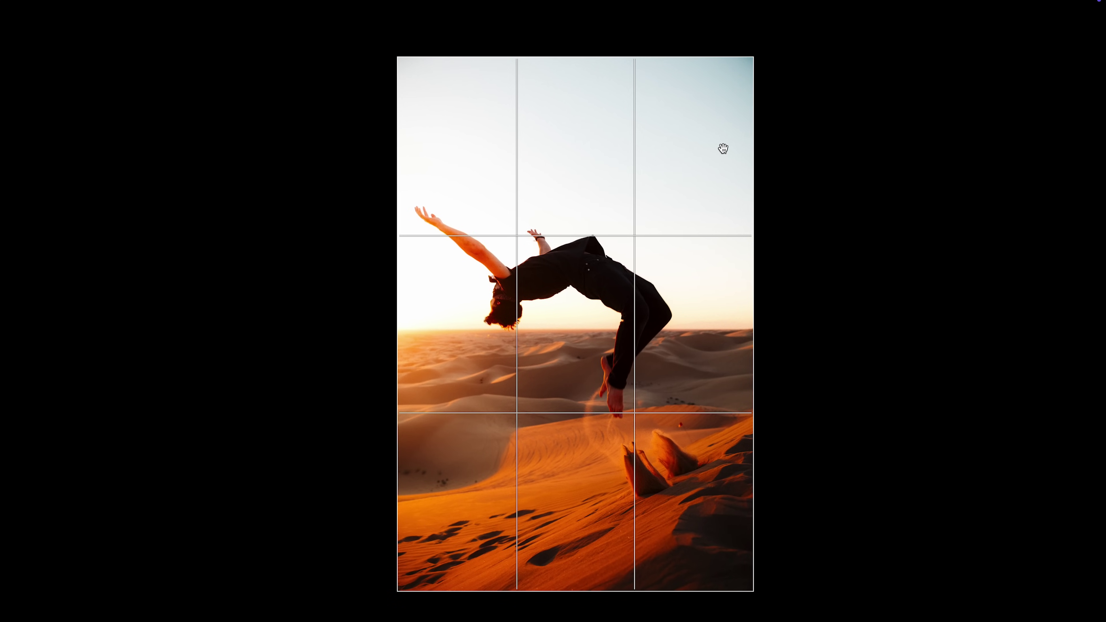
pyautogui.press('d')
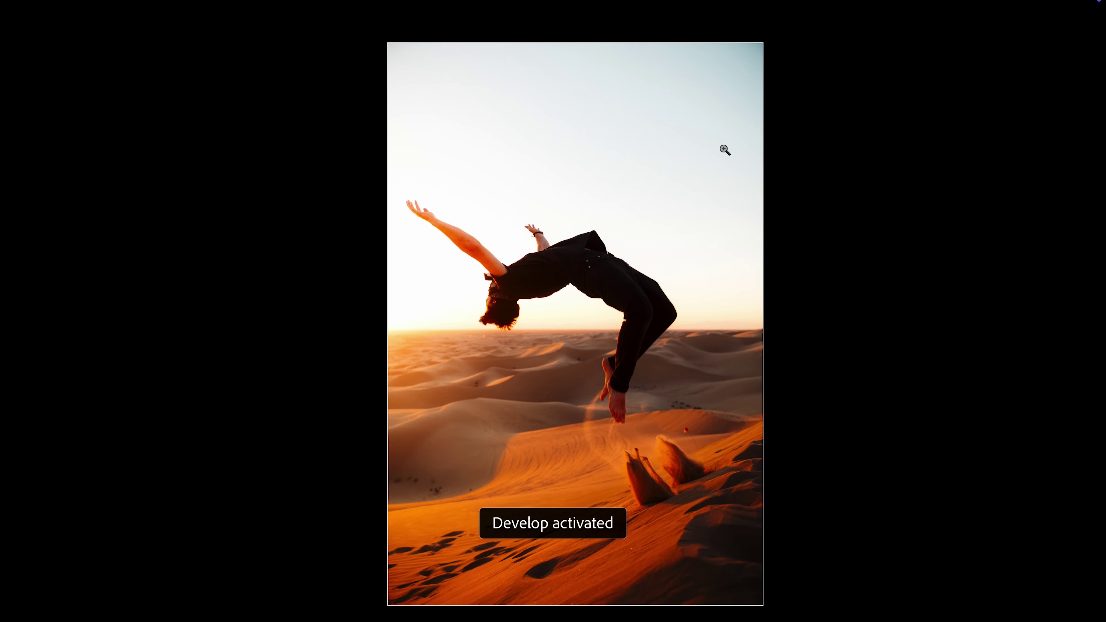
pyautogui.press('l')
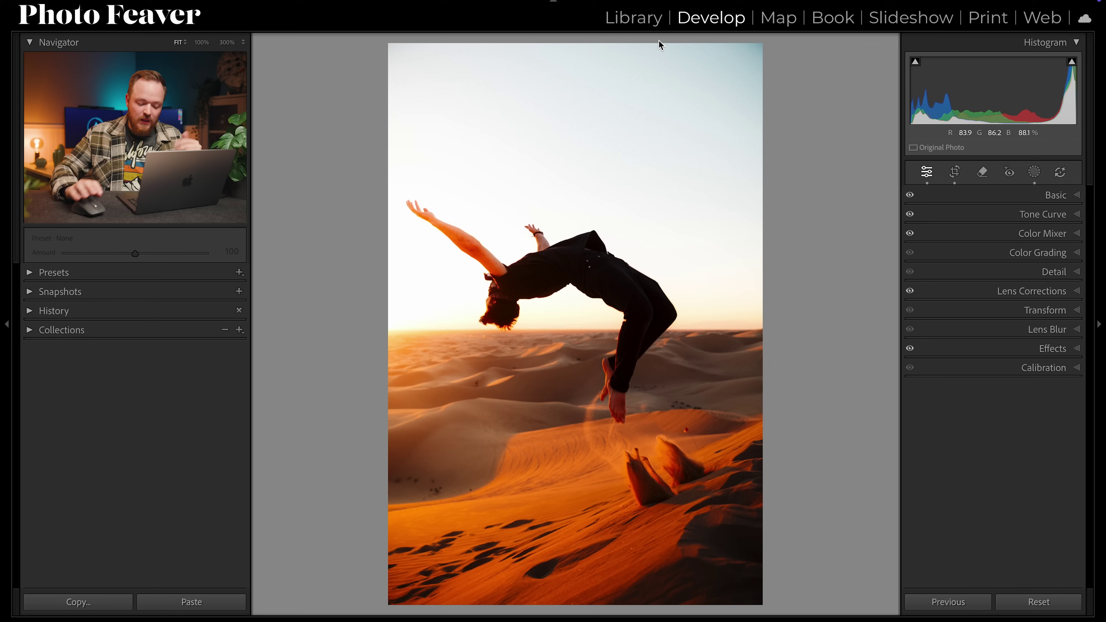
# - Advance to the wedding couple photo and toggle Lights Out on and back off
pyautogui.press('Right')
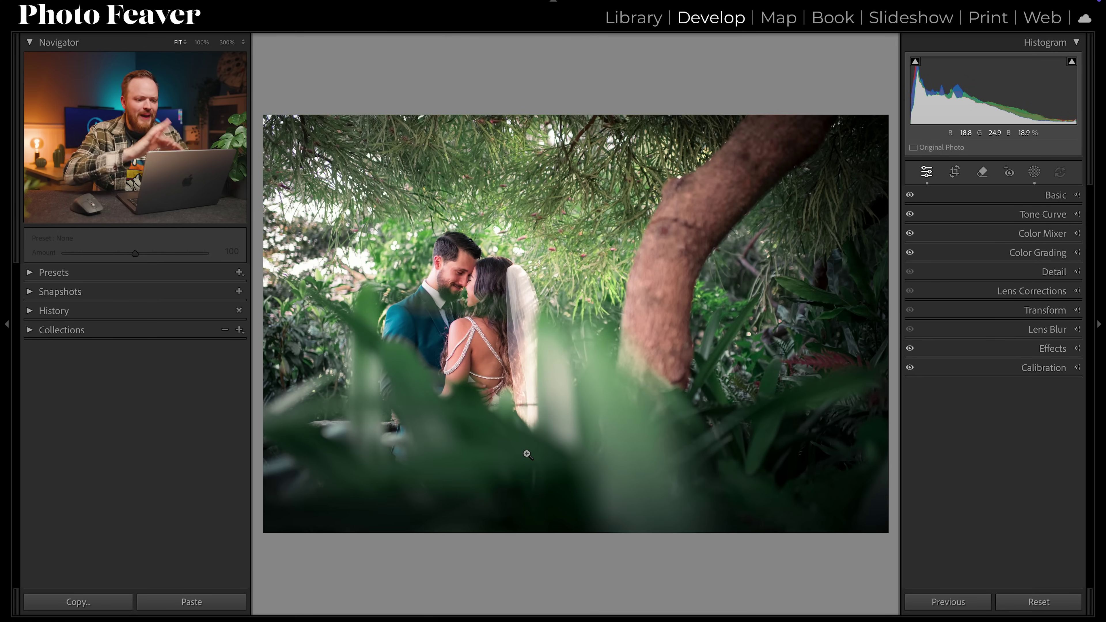
pyautogui.press('l')
pyautogui.press('l')
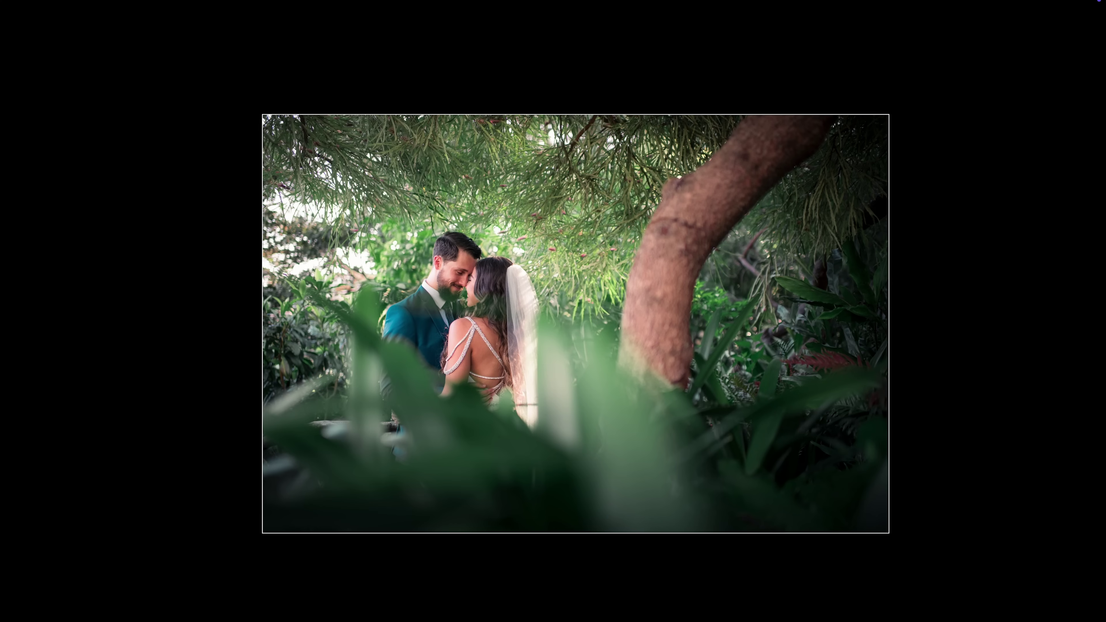
pyautogui.press('l')
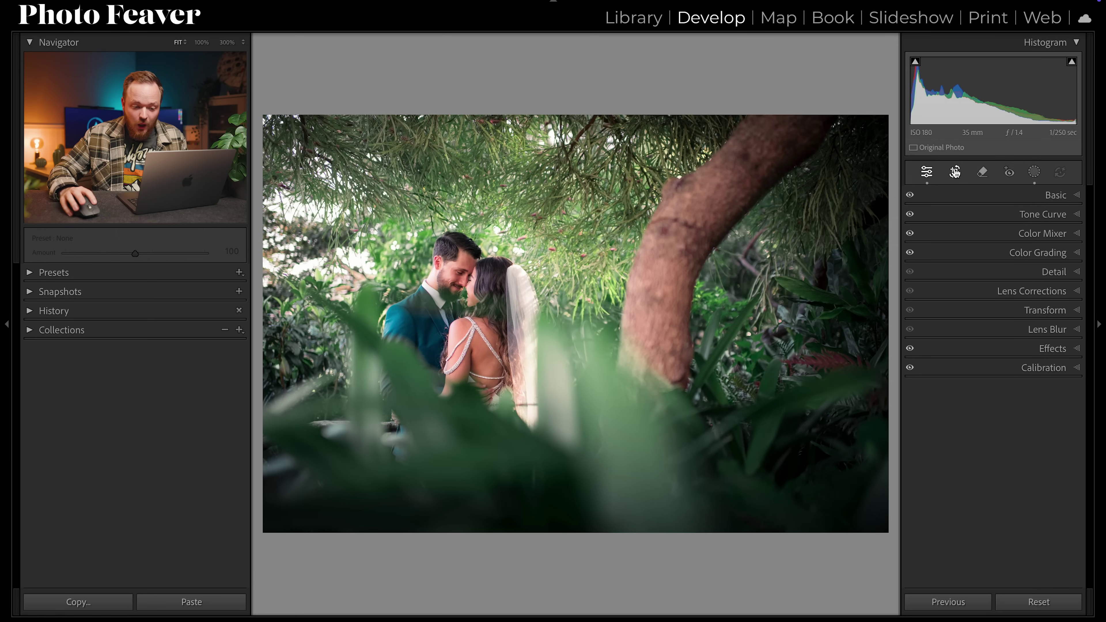
# - Open the Crop & Straighten tool on the wedding couple photo with its overlay
pyautogui.press('r')
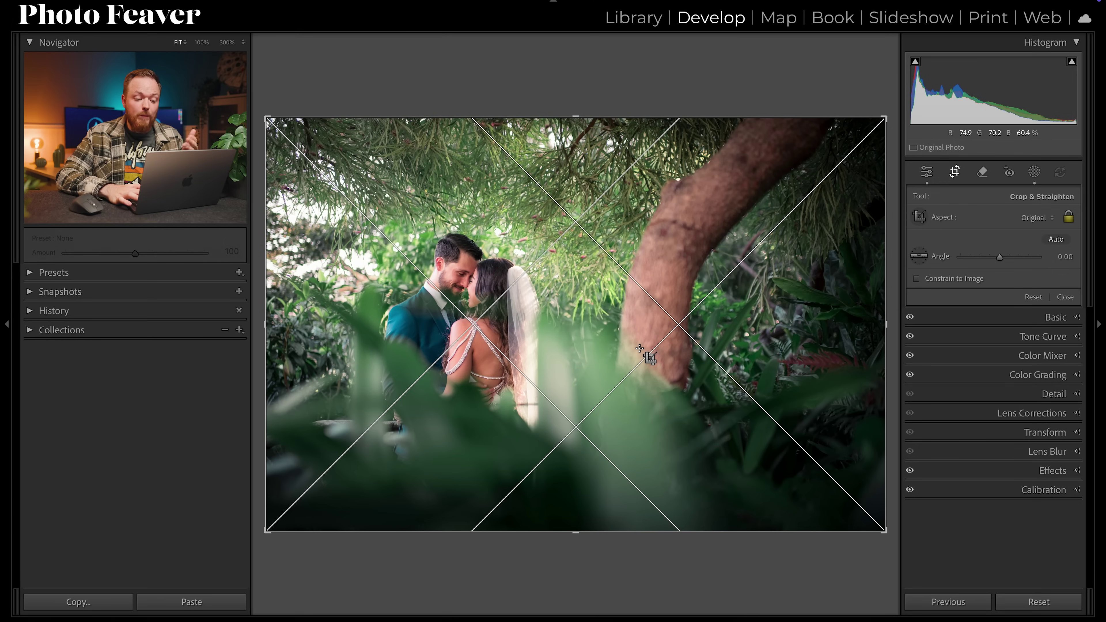
# - Cycle the crop overlays through cross, diagonal, thirds, golden spiral and grid, ending on thirds
pyautogui.press('o')
pyautogui.press('o')
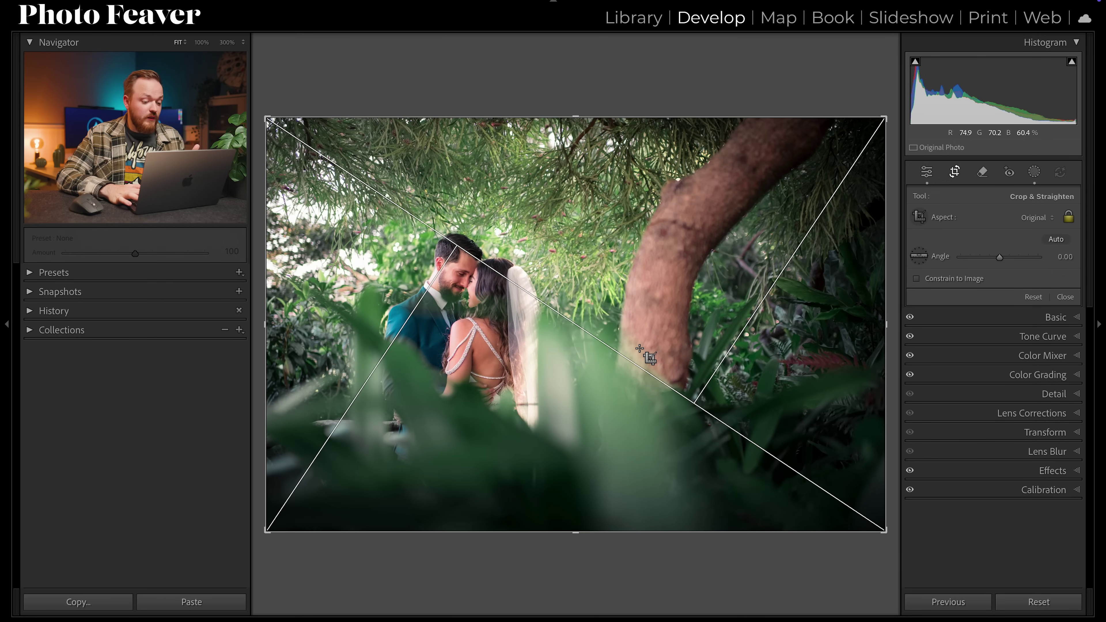
pyautogui.press('o')
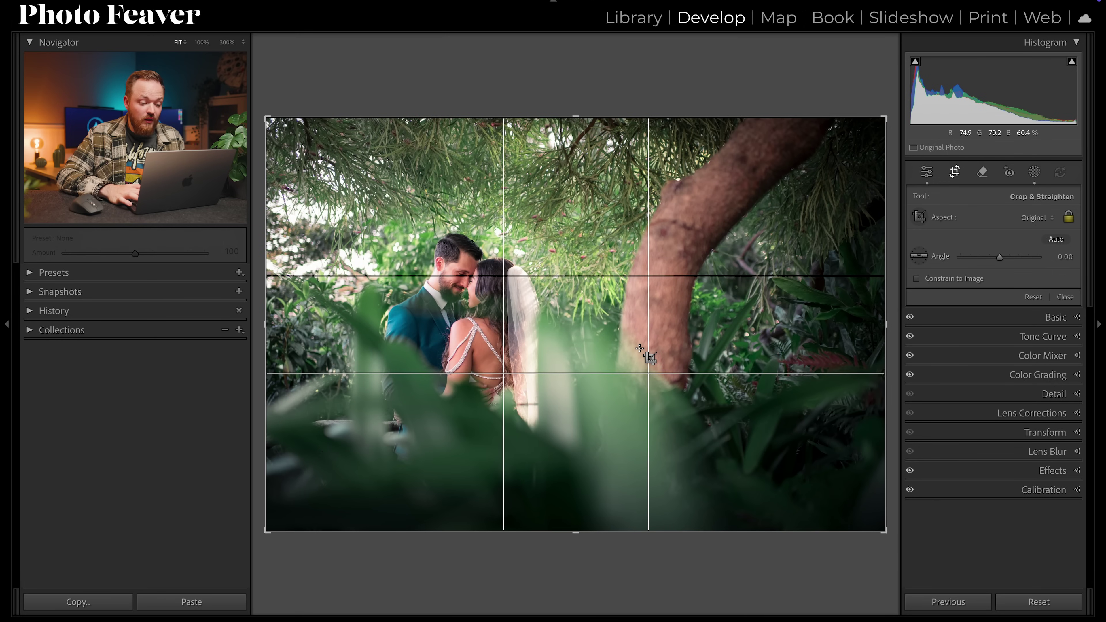
pyautogui.press('o')
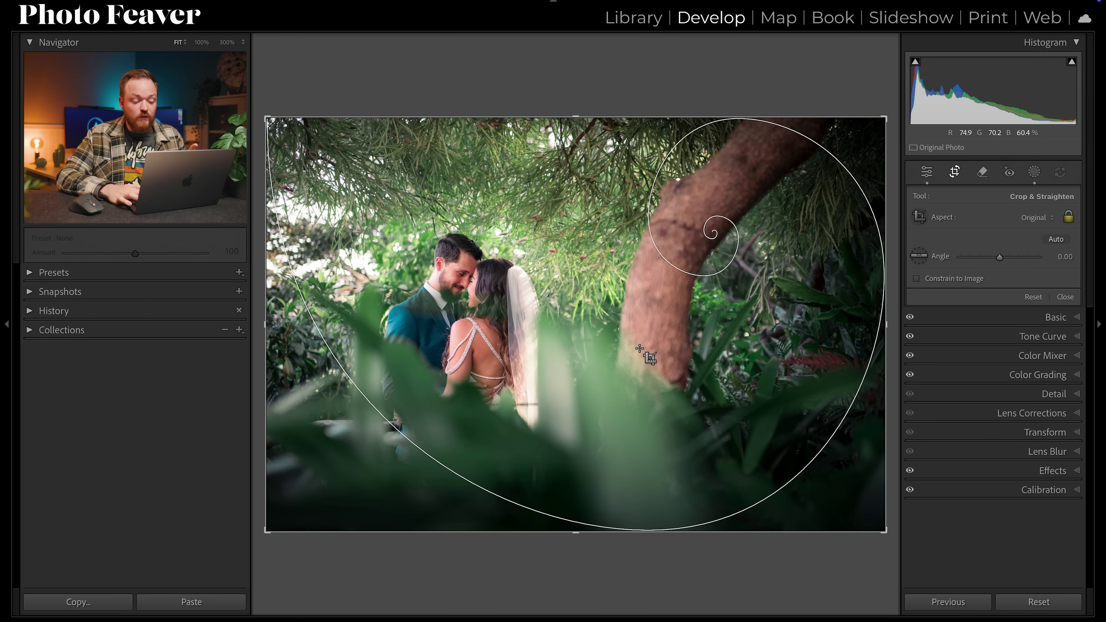
pyautogui.press('o')
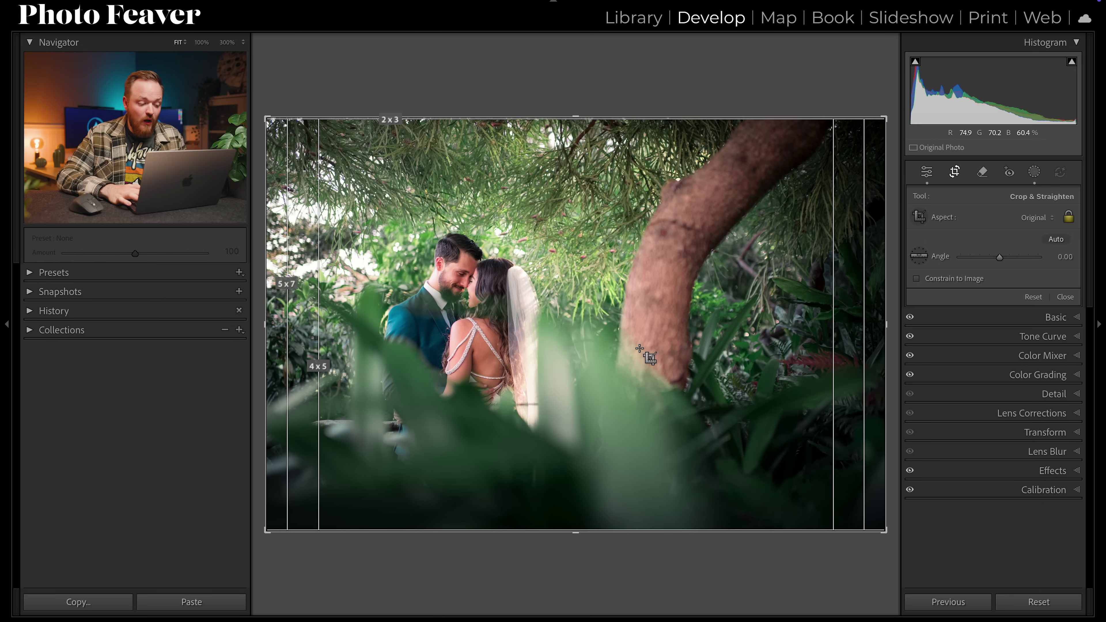
pyautogui.press('o')
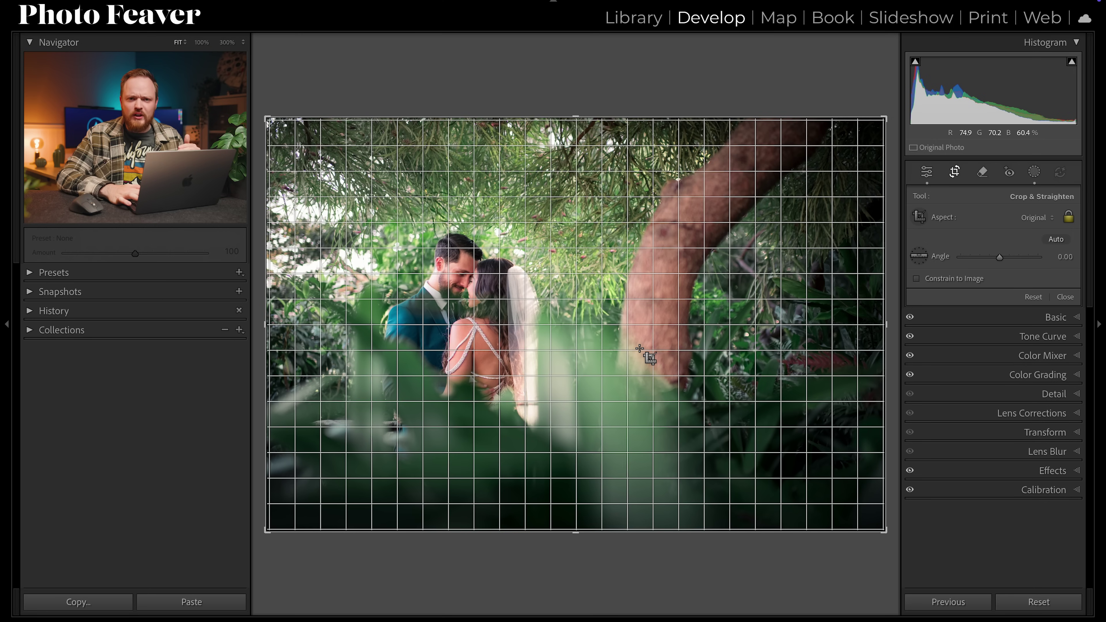
pyautogui.press('o')
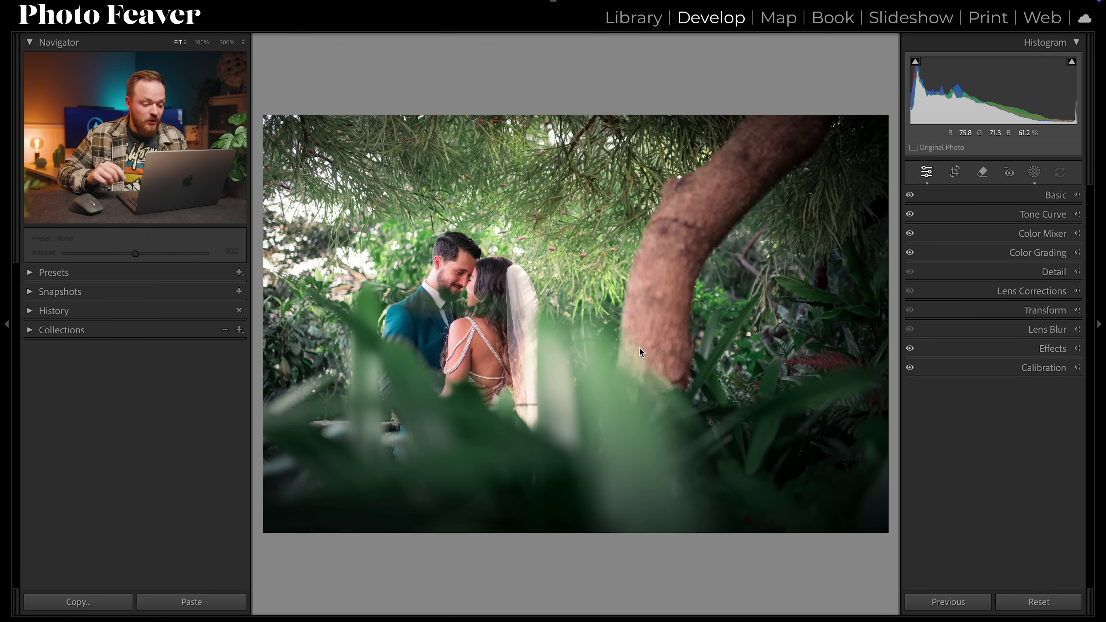
# - Shrink the wedding crop from the top-right, reposition the couple, and set the frame to portrait
pyautogui.press('r')
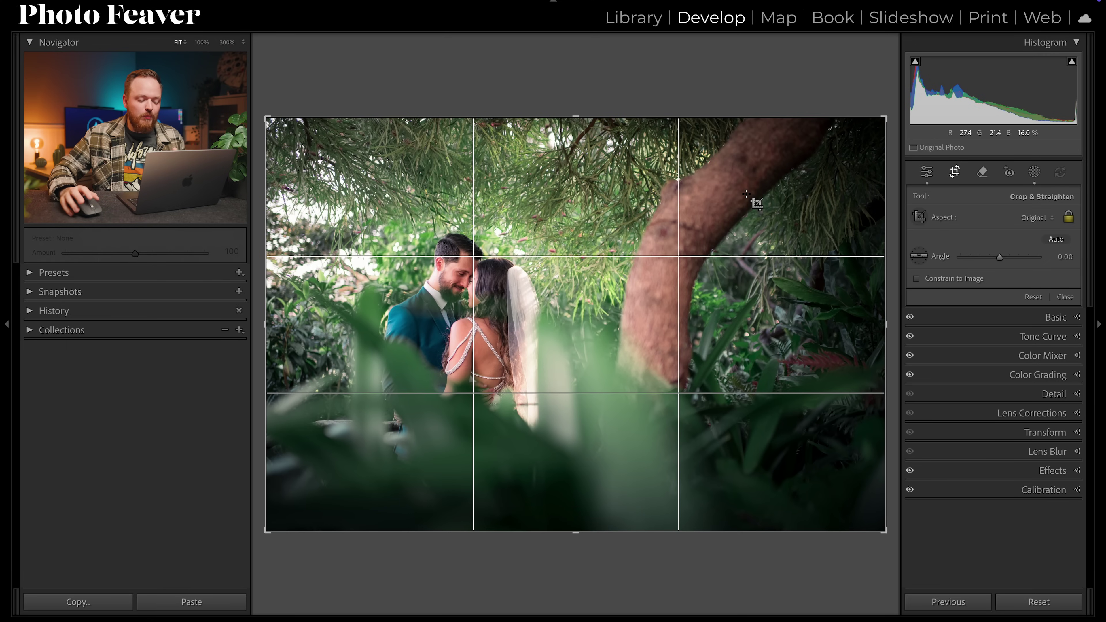
pyautogui.moveTo(883, 118); pyautogui.dragTo(719, 113)
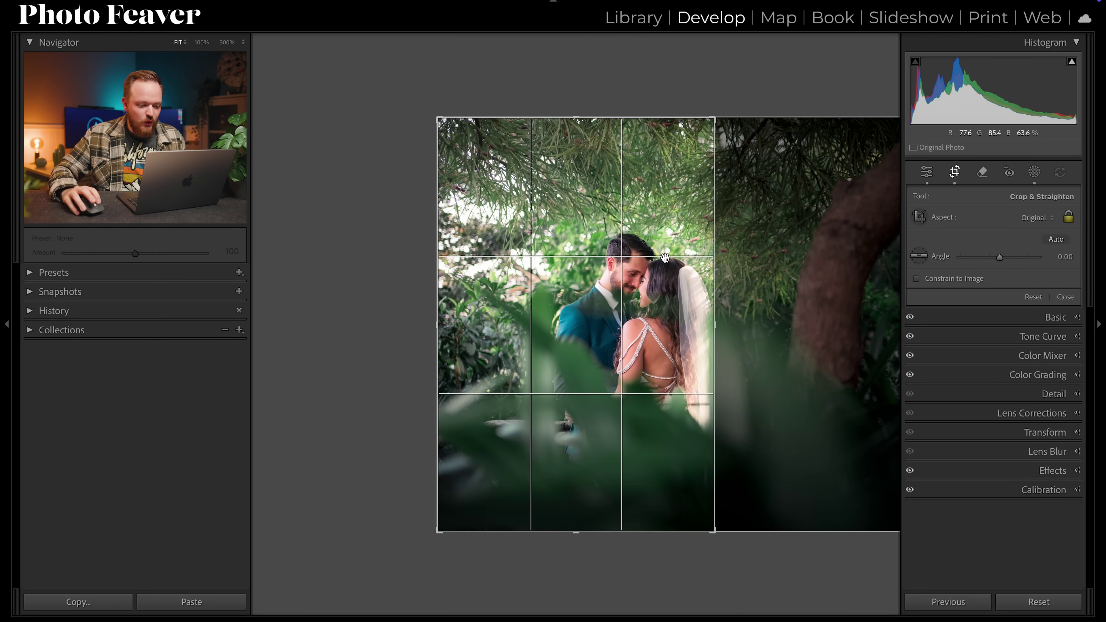
pyautogui.moveTo(665, 257); pyautogui.dragTo(606, 321)
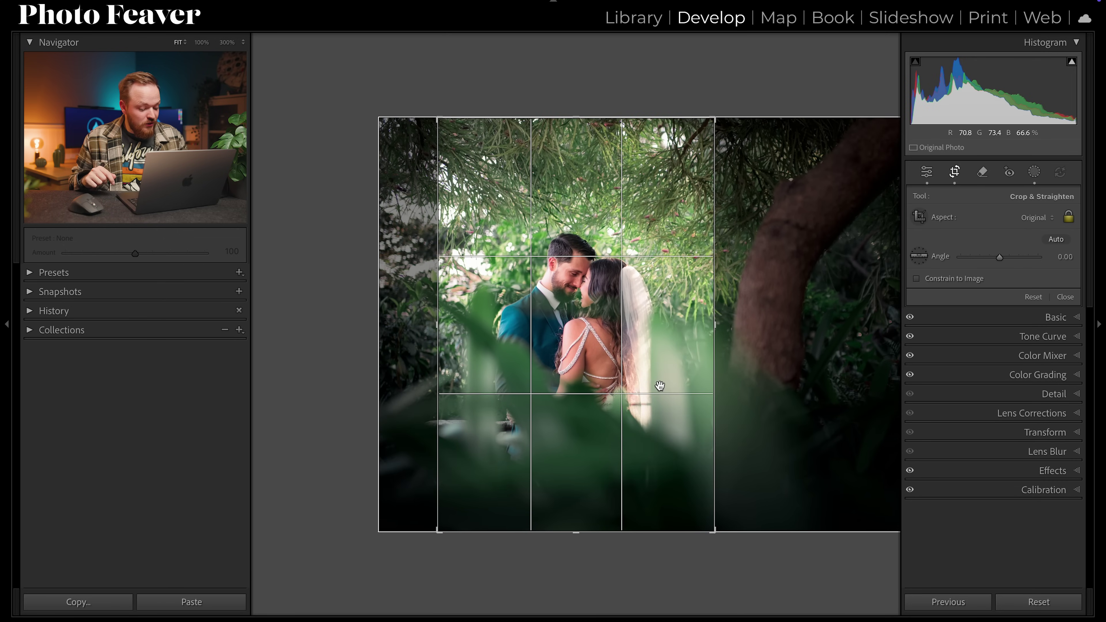
pyautogui.press('x')
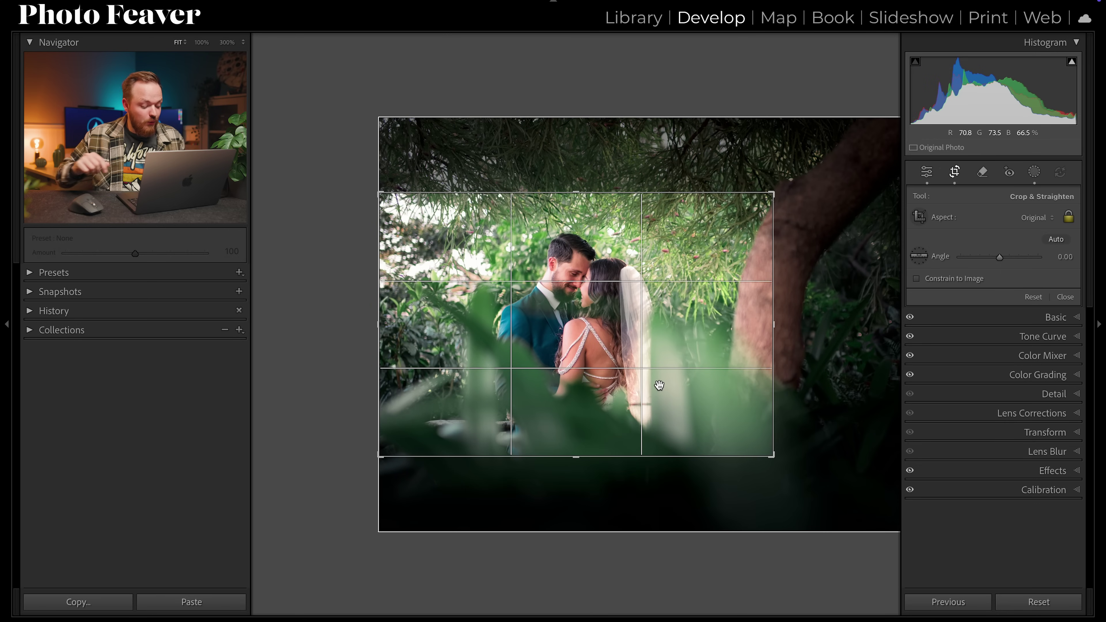
pyautogui.press('x')
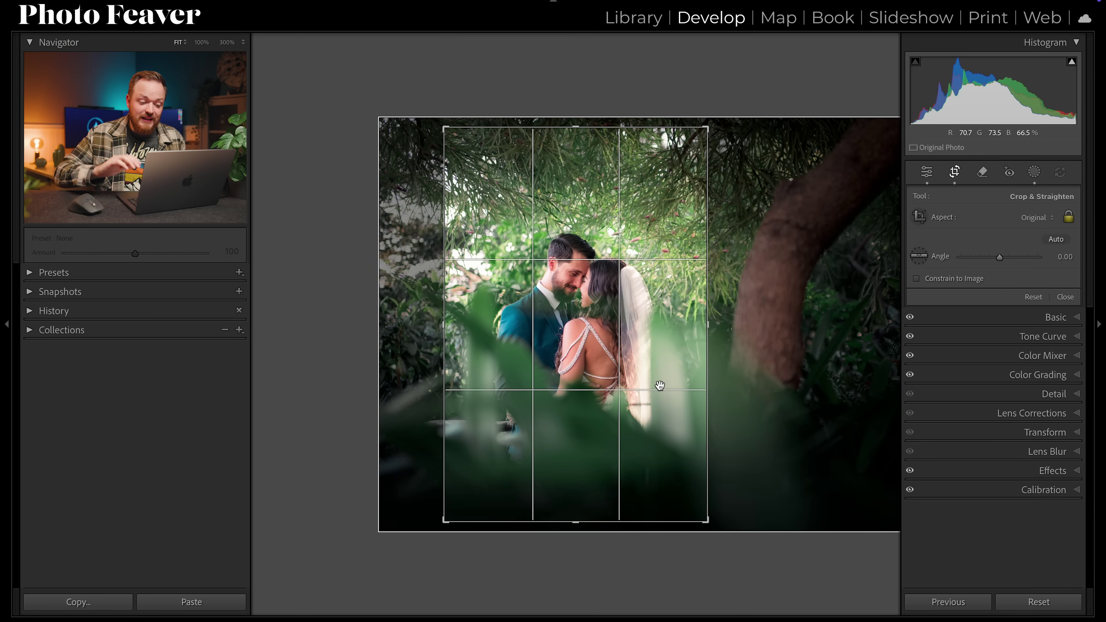
pyautogui.press('x')
pyautogui.press('x')
pyautogui.press('x')
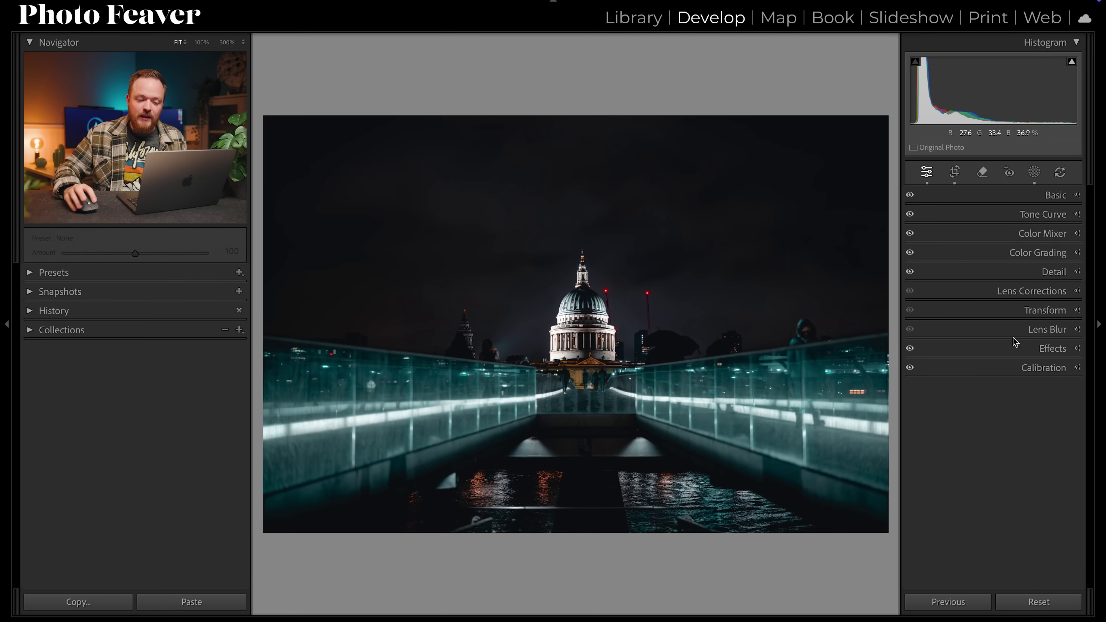
# - Create a new Brush mask on the night bridge photo and adjust the brush size
pyautogui.click(1035, 173)
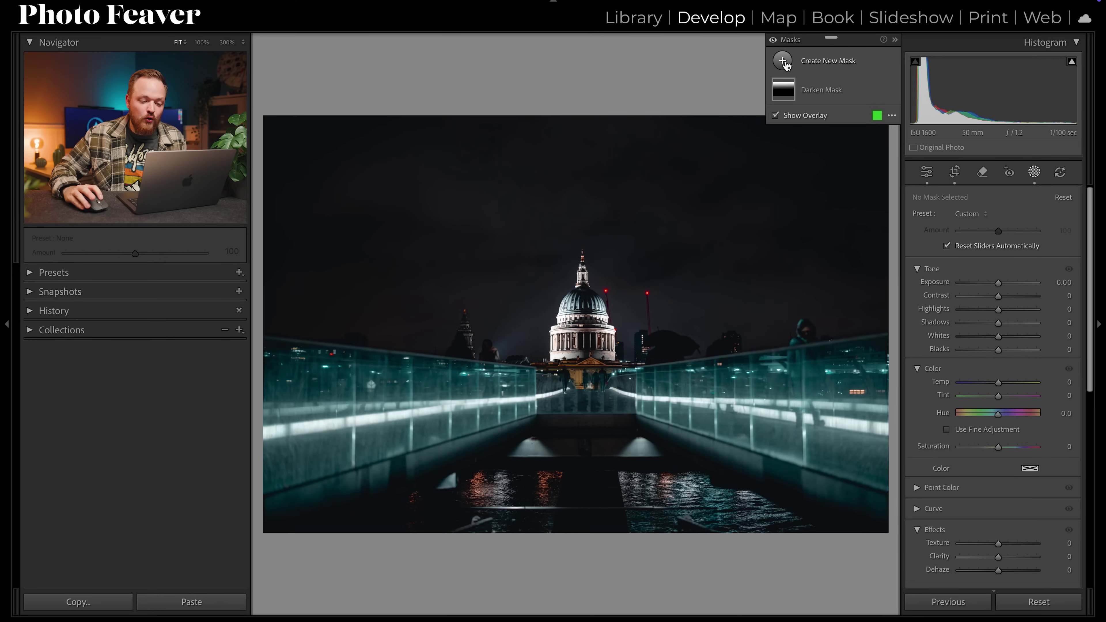
pyautogui.click(783, 61)
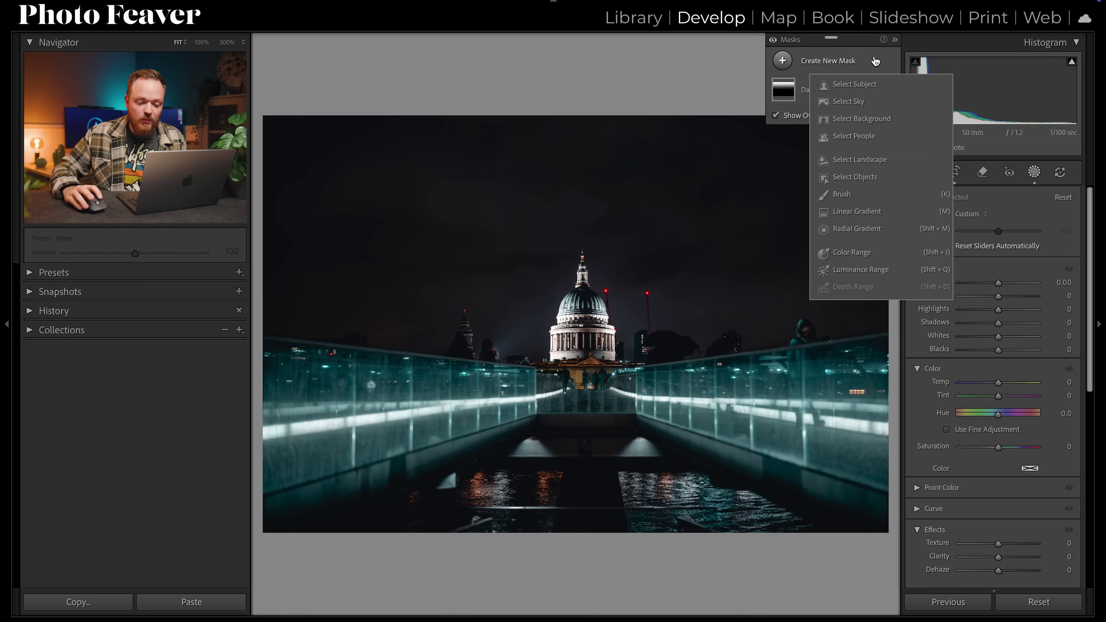
pyautogui.click(862, 196)
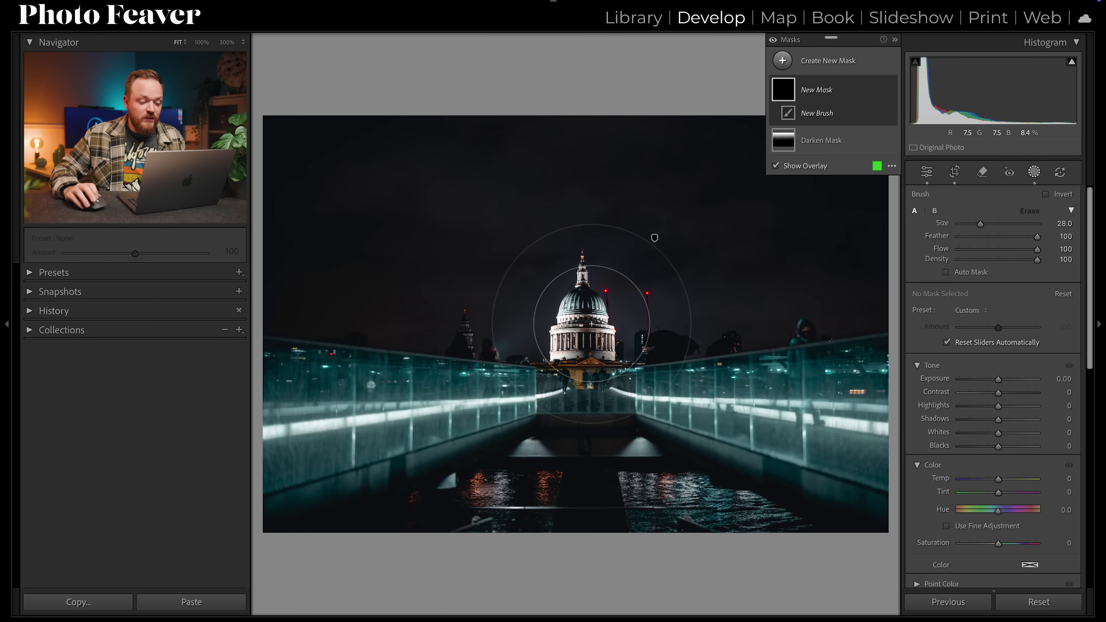
pyautogui.scroll(-5, 591, 324)
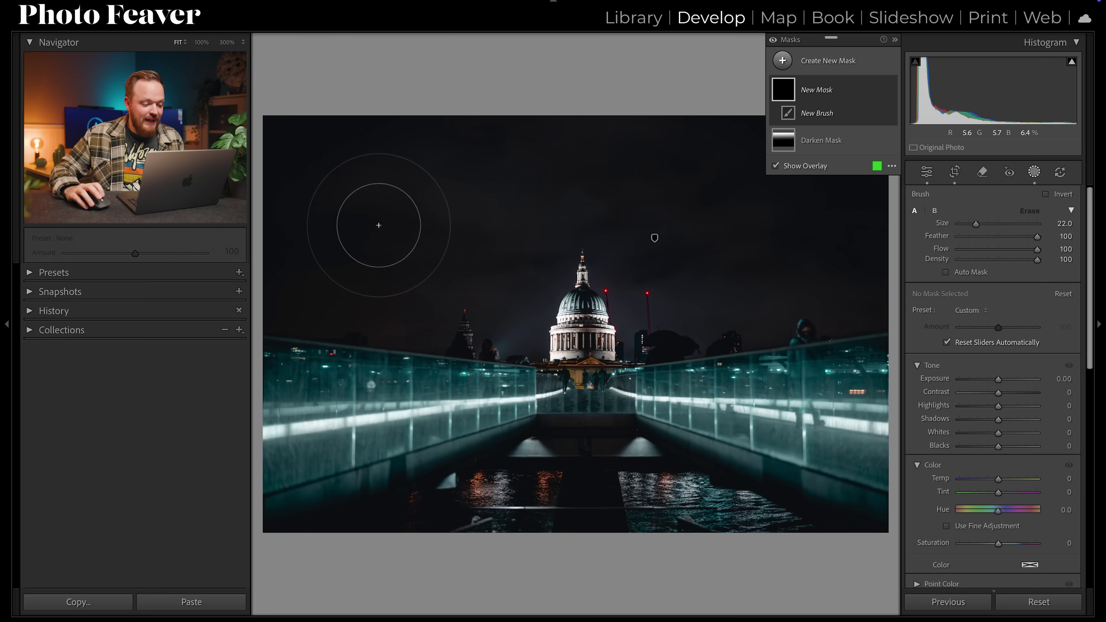
# - Paint the mask straight across the night sky and over the lower bridge walkway
pyautogui.click(335, 211)
pyautogui.keyDown('shift'); pyautogui.click(829, 272); pyautogui.keyUp('shift')
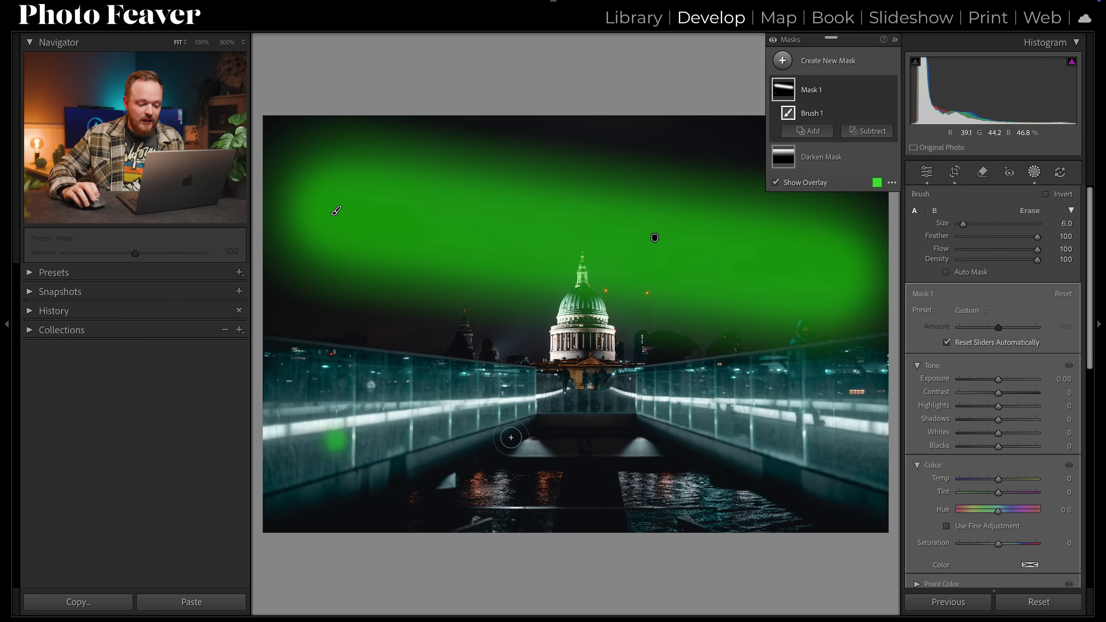
pyautogui.scroll(5, 810, 421)
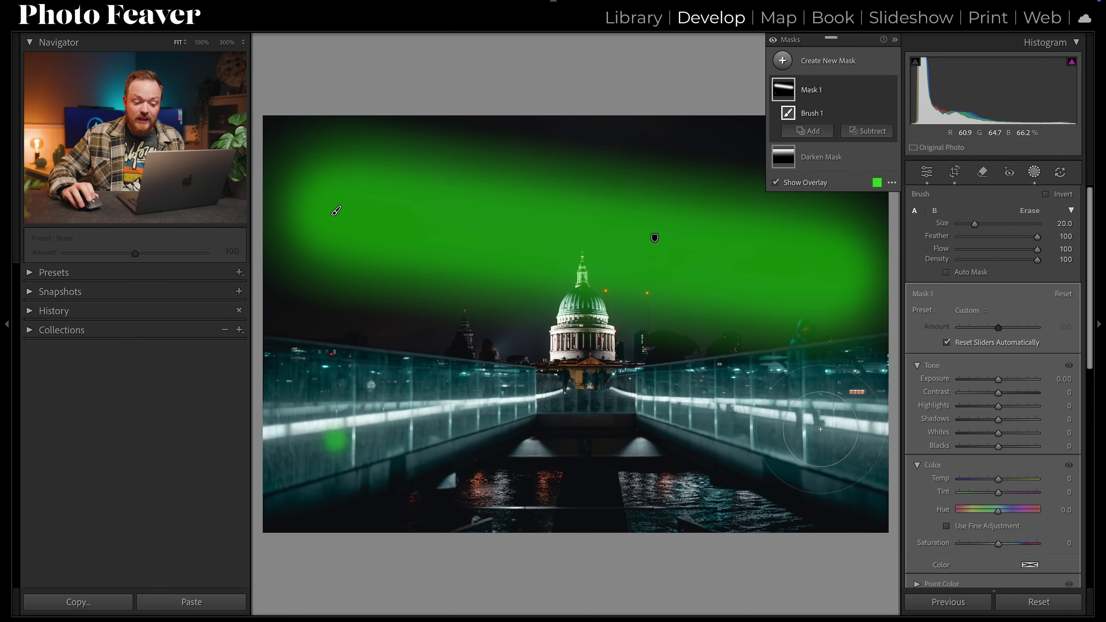
pyautogui.moveTo(811, 426); pyautogui.dragTo(343, 436)
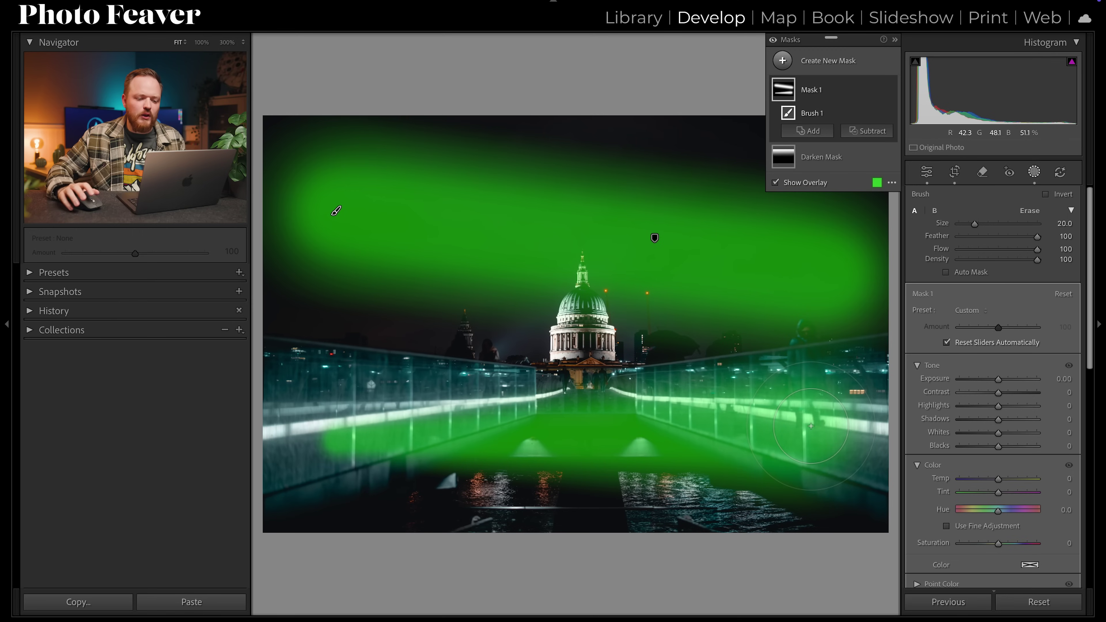
pyautogui.click(879, 90)
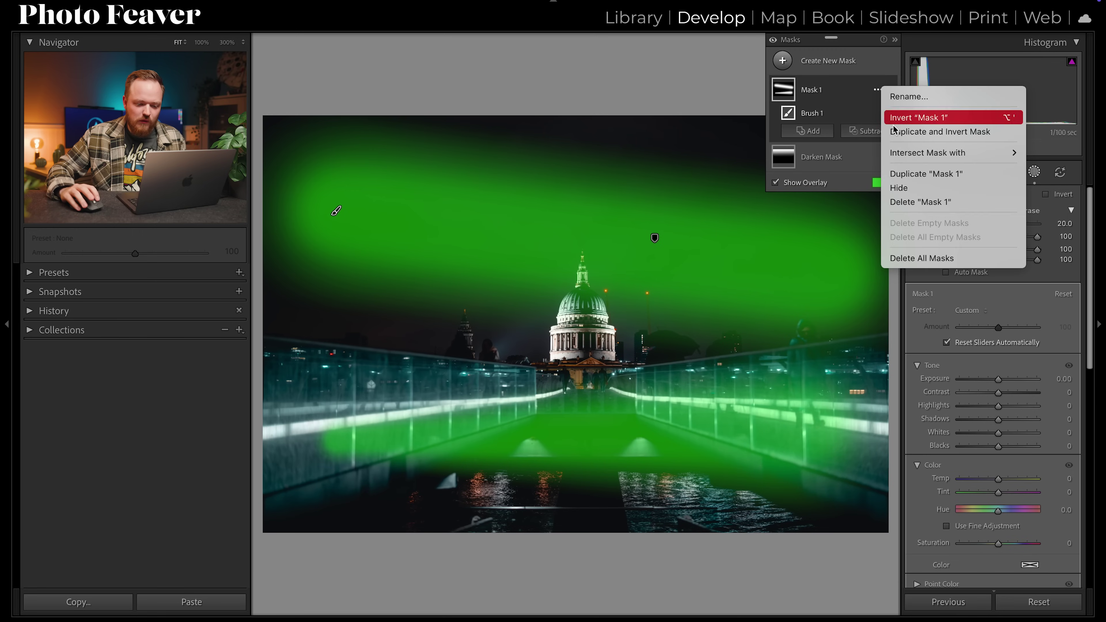
# - Delete Mask 1 and create a fresh Brush mask in its place
pyautogui.click(910, 198)
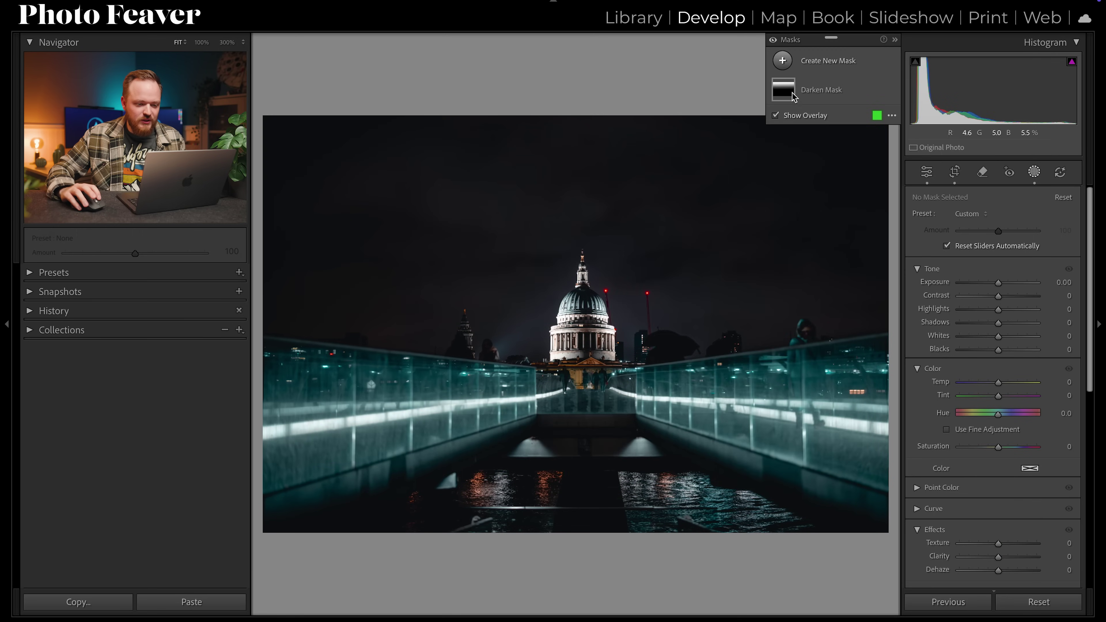
pyautogui.click(782, 61)
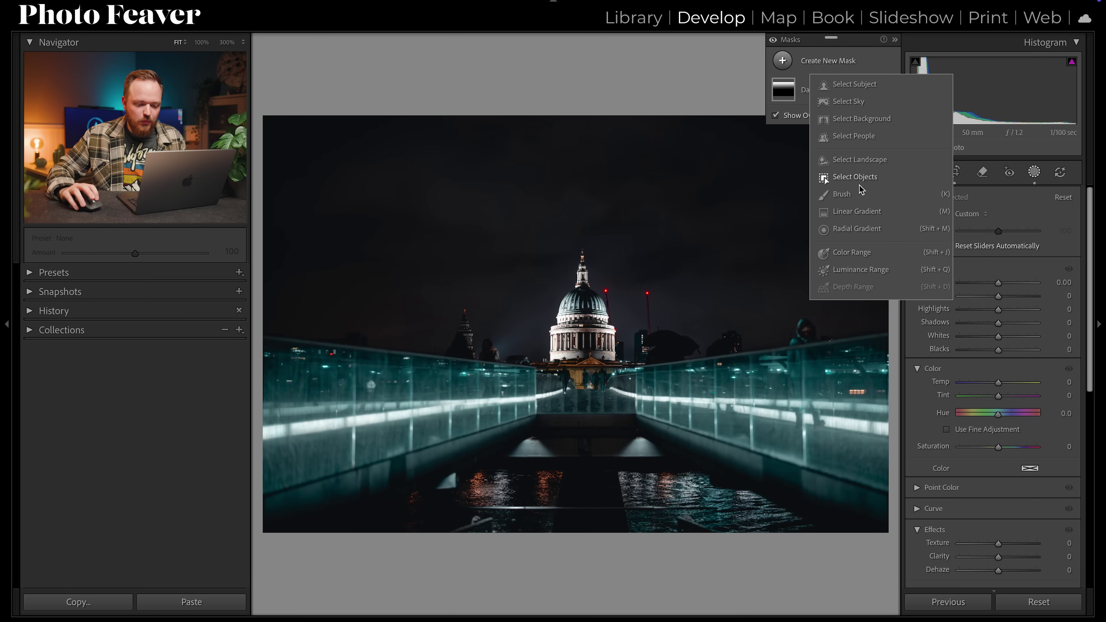
pyautogui.click(841, 194)
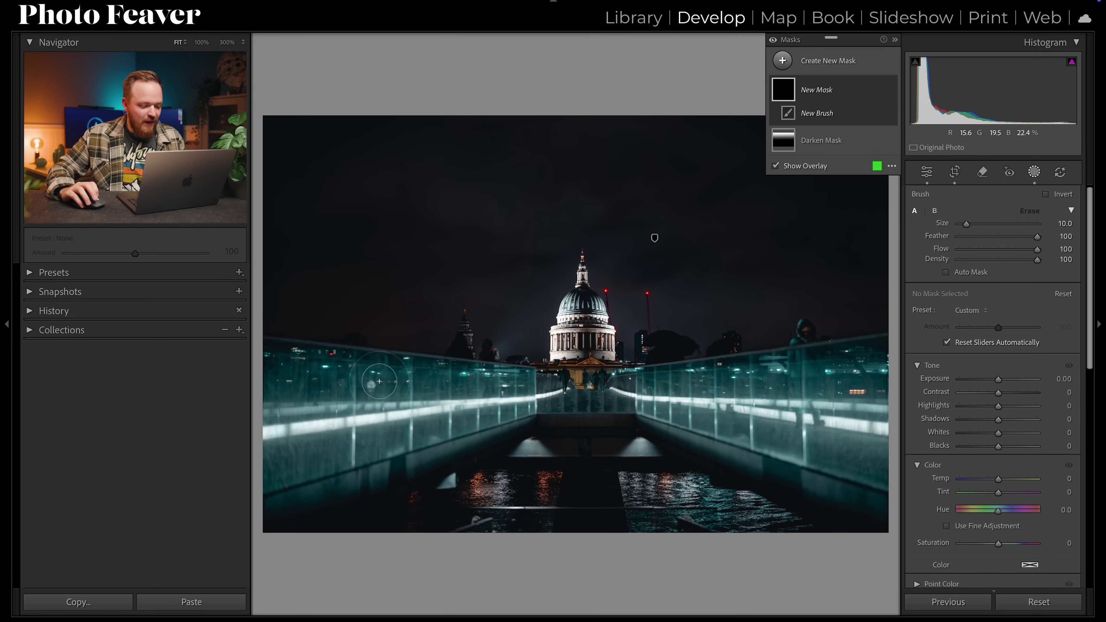
# - Paint the new mask from the left railing through the centre to the right railing
pyautogui.scroll(8, 355, 395)
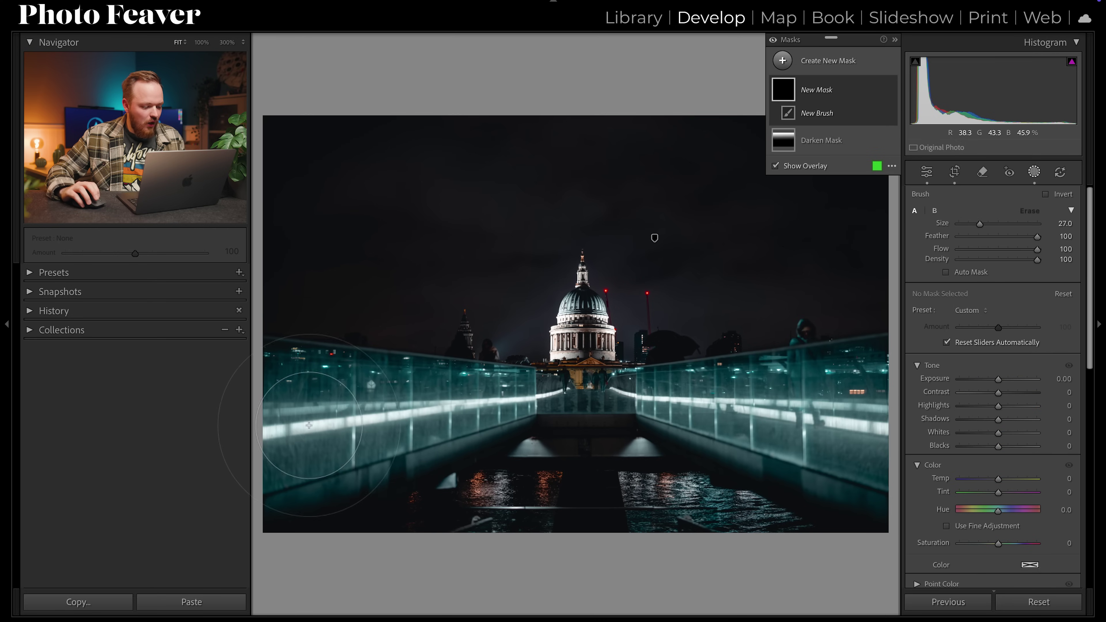
pyautogui.click(291, 435)
pyautogui.scroll(-10, 588, 393)
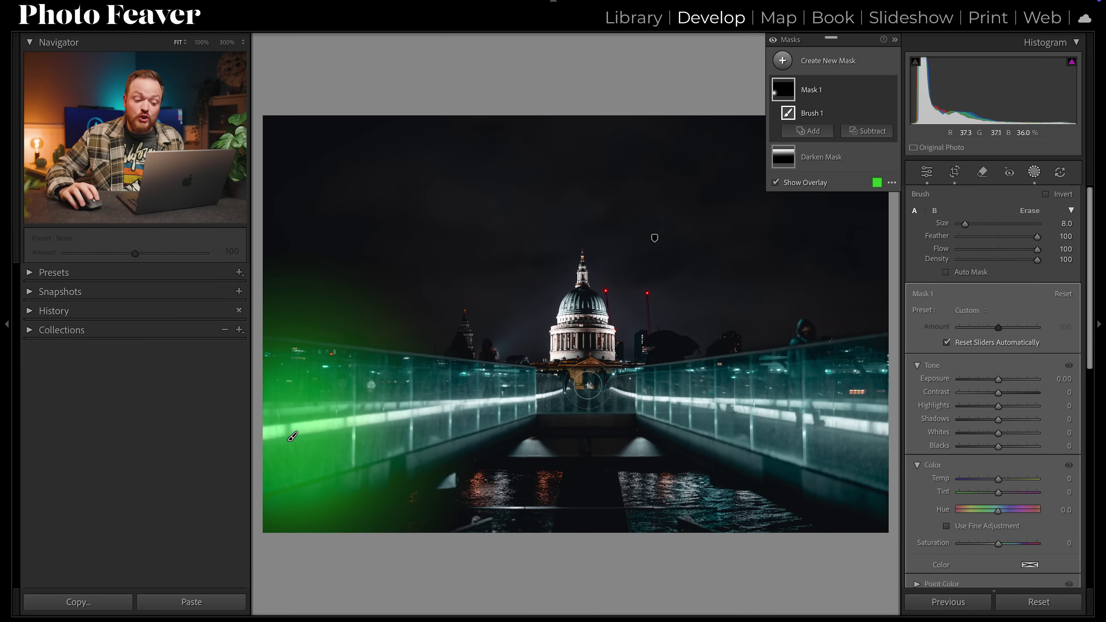
pyautogui.keyDown('shift'); pyautogui.click(588, 386); pyautogui.keyUp('shift')
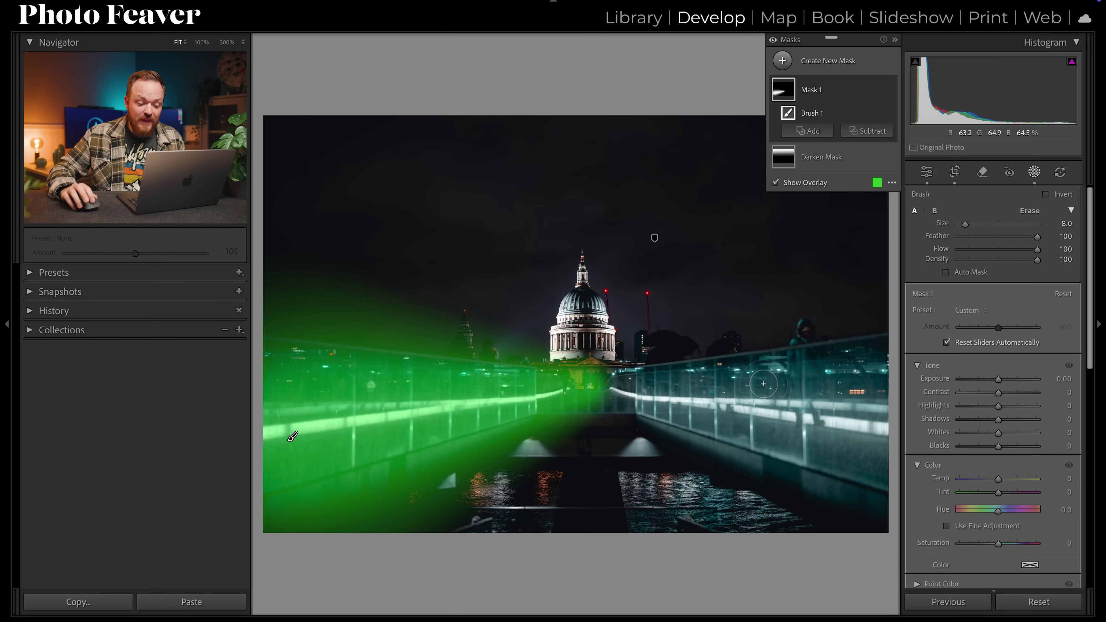
pyautogui.scroll(11, 827, 410)
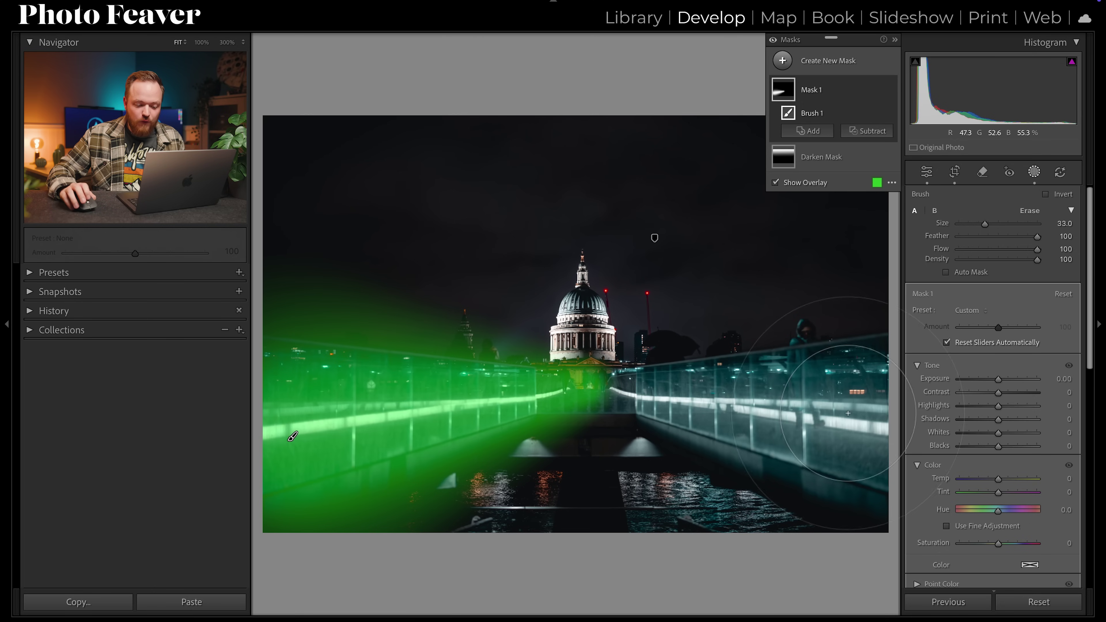
pyautogui.keyDown('shift'); pyautogui.click(879, 431); pyautogui.keyUp('shift')
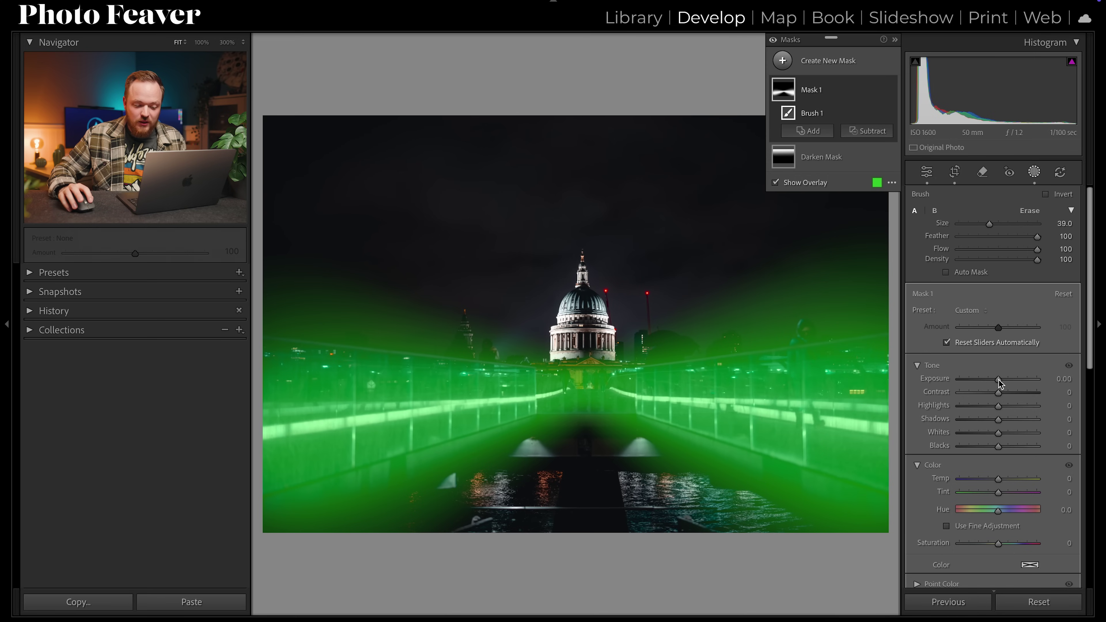
# - Set the railing mask to Exposure 0.70, Temp -22, Saturation 14, Clarity -16, Dehaze -21
pyautogui.moveTo(998, 378); pyautogui.dragTo(1004, 378)
pyautogui.scroll(-2, 1026, 410)
pyautogui.moveTo(999, 441); pyautogui.dragTo(990, 443)
pyautogui.moveTo(997, 504); pyautogui.dragTo(1003, 505)
pyautogui.scroll(-5, 1031, 420)
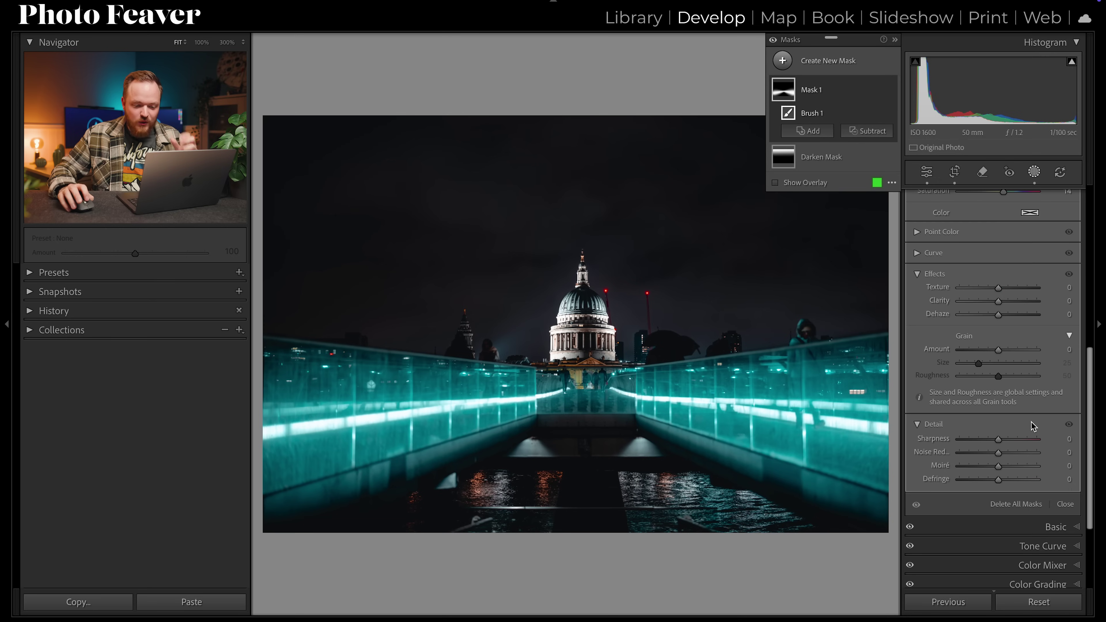
pyautogui.moveTo(997, 315)
pyautogui.mouseDown()
pyautogui.moveTo(988, 321)
pyautogui.moveTo(990, 304)
pyautogui.mouseUp()
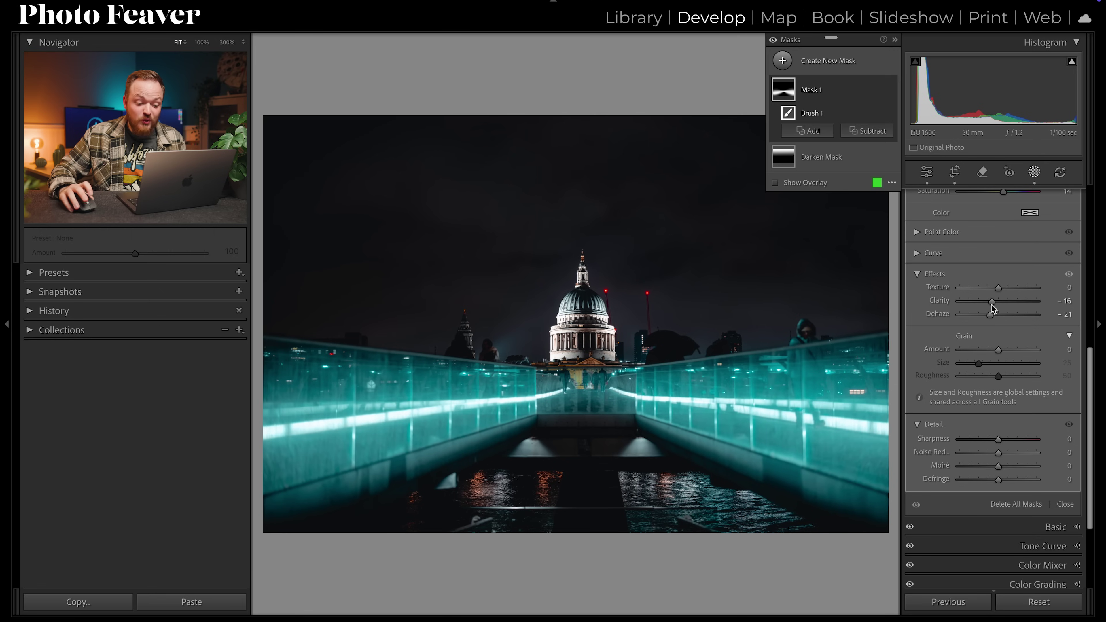